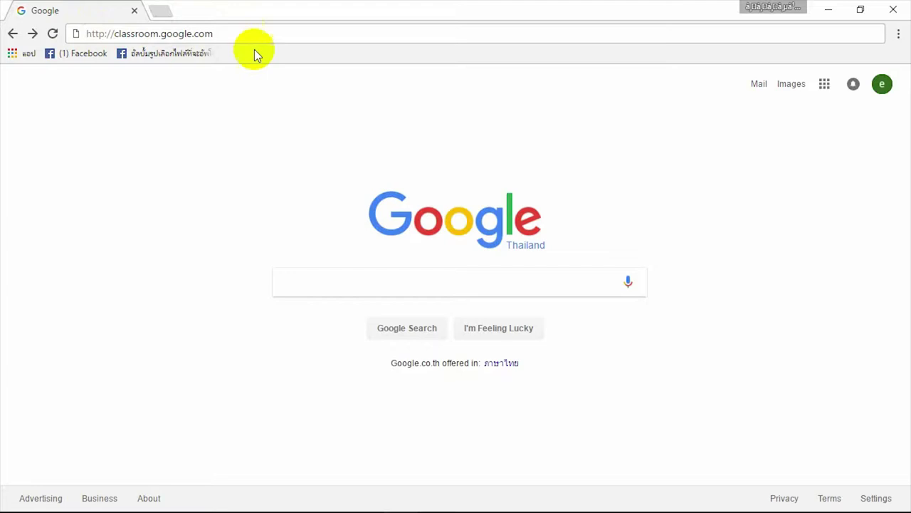
Step: Open classroom.google.com and create a class named วิชาเทคโนโลยีการศึกษา(เพิ่ม) with section EDU2557 and subject googleclassroom
key("Return")
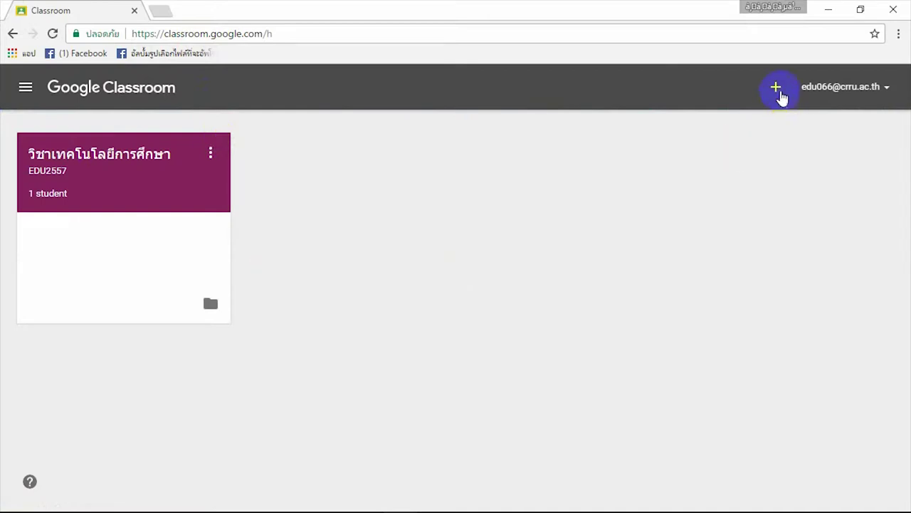
left_click(777, 88)
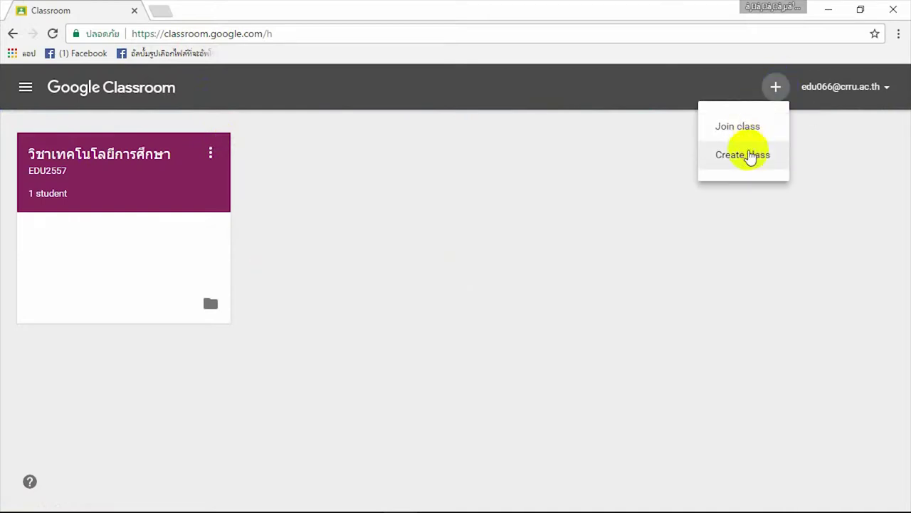
left_click(750, 156)
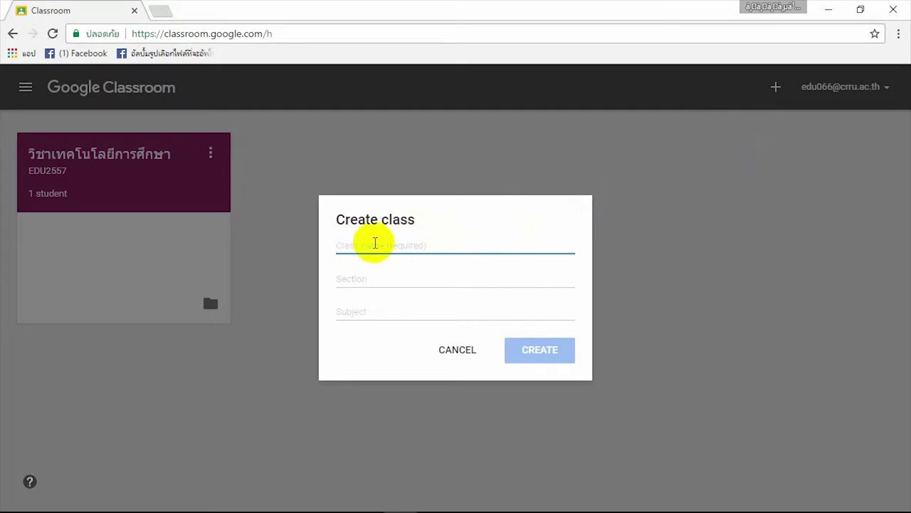
left_click(375, 242)
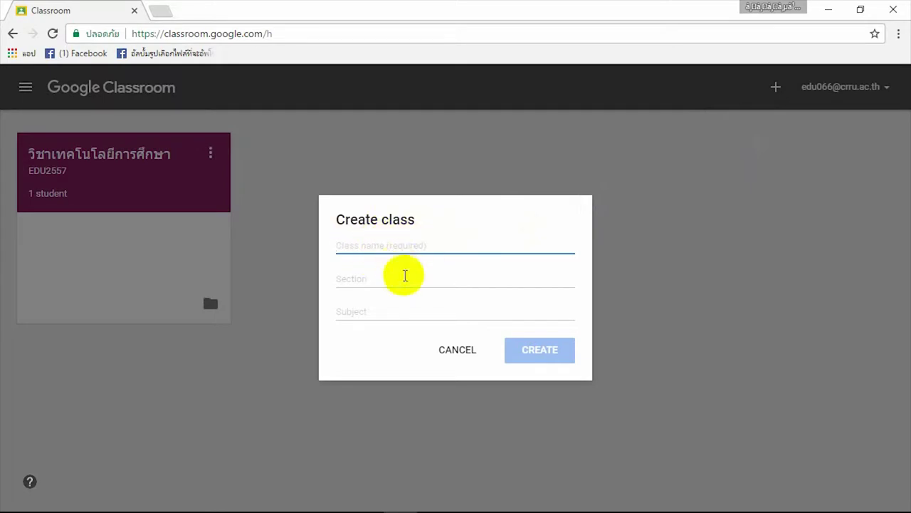
left_click(405, 277)
left_click(405, 242)
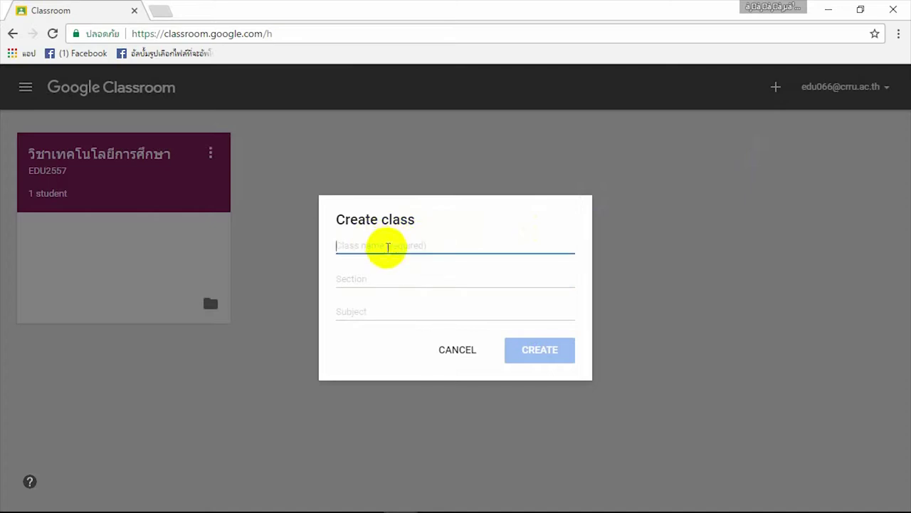
left_click(395, 275)
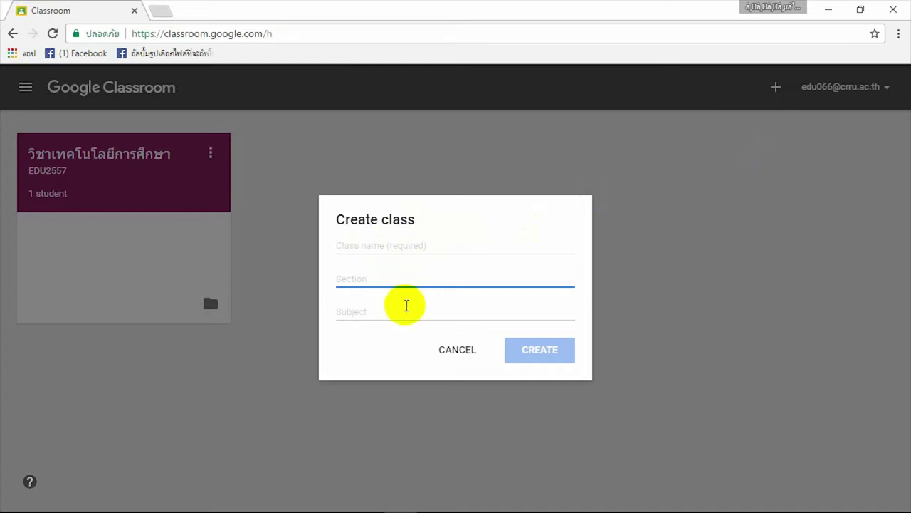
left_click(406, 307)
left_click(427, 244)
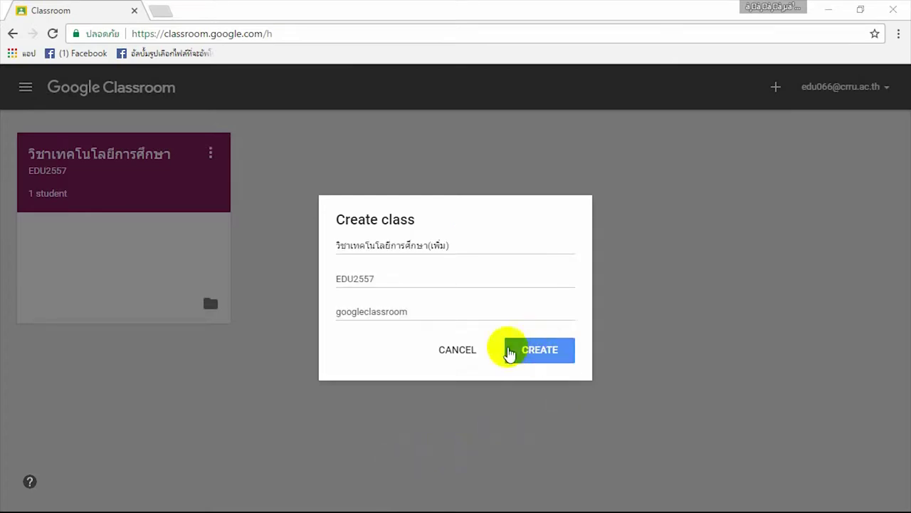
left_click(529, 348)
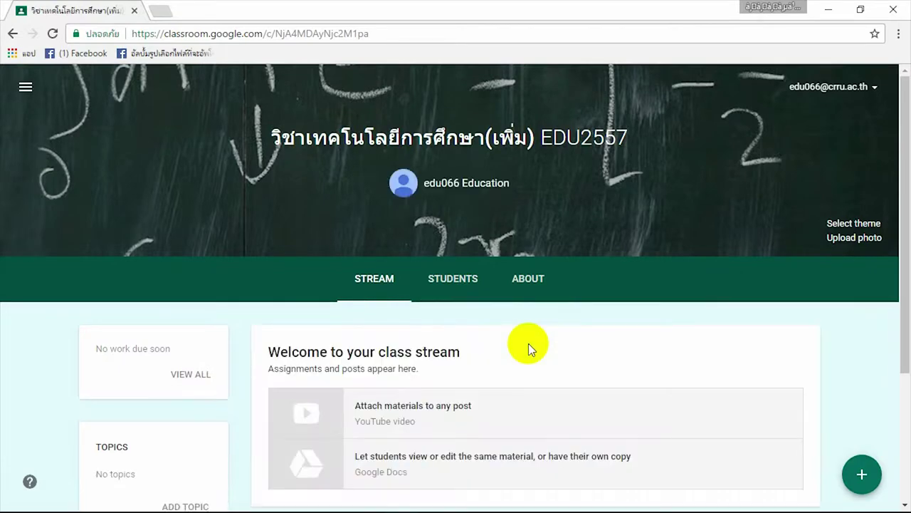
Step: Examine the new class's Stream, Students and About pages, including the options available for the class code
scroll(528, 343, "down", 2)
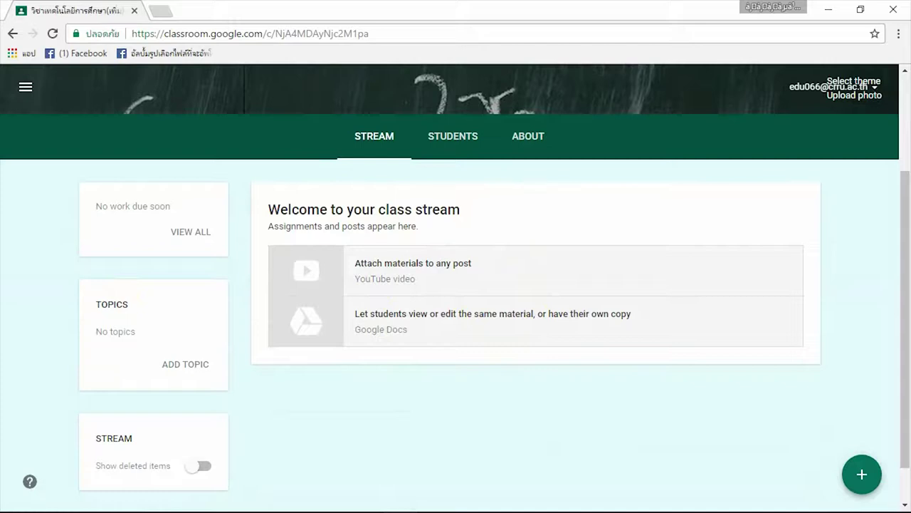
left_click(378, 140)
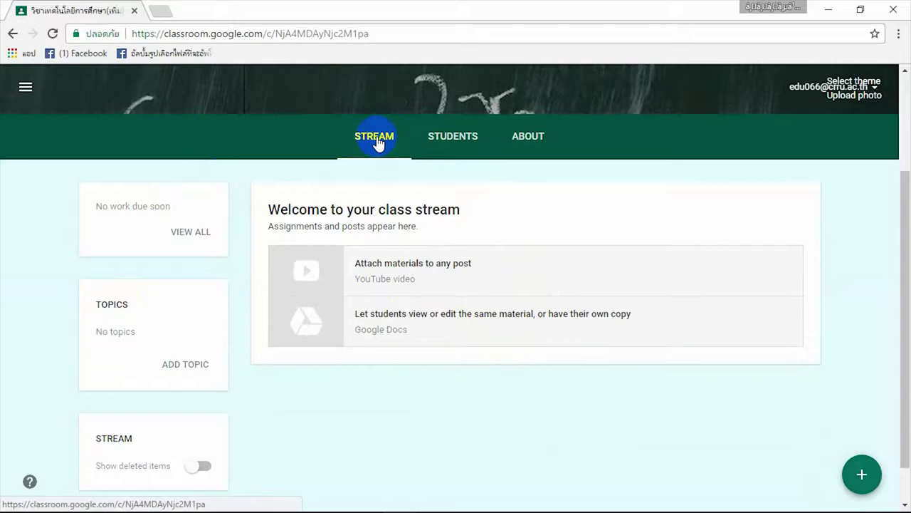
left_click(378, 145)
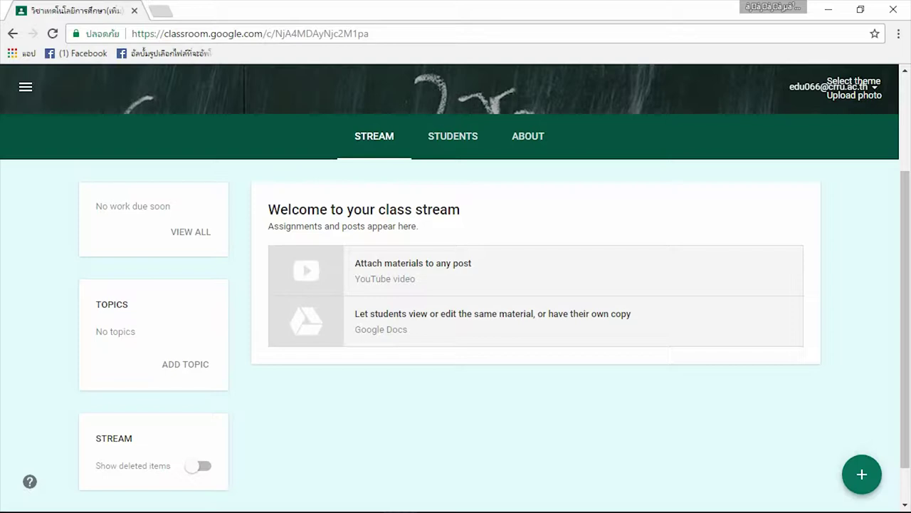
left_click(446, 140)
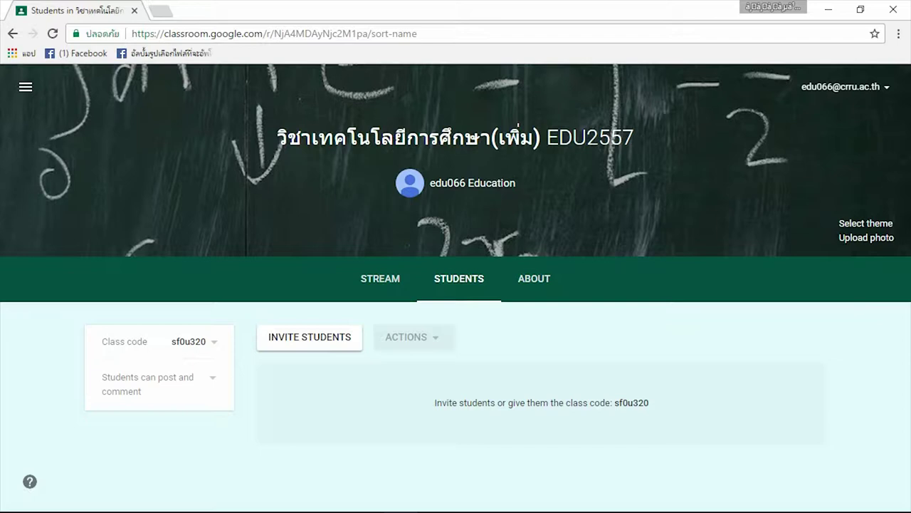
left_click(208, 344)
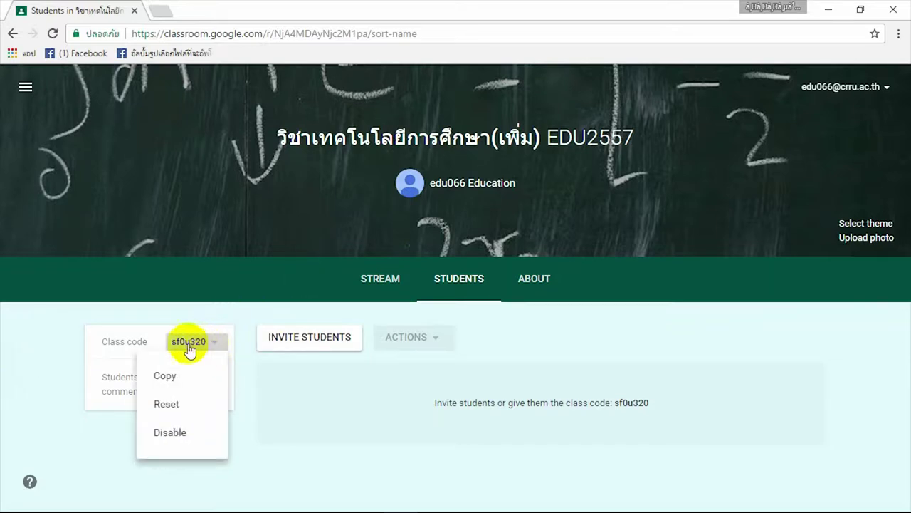
left_click(235, 363)
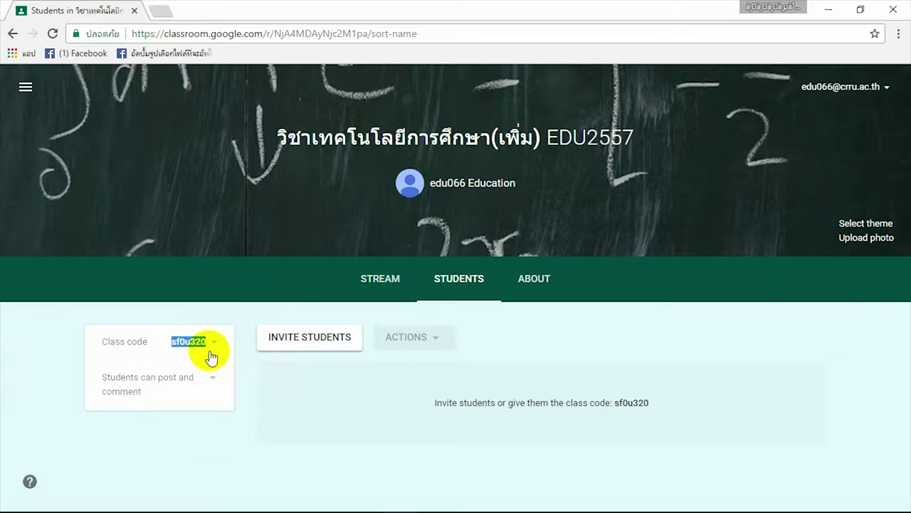
left_click(156, 341)
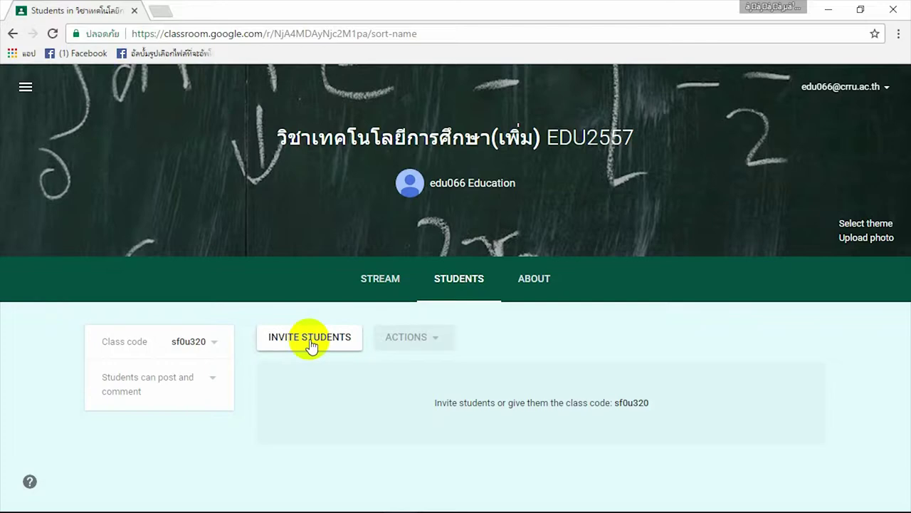
left_click(526, 285)
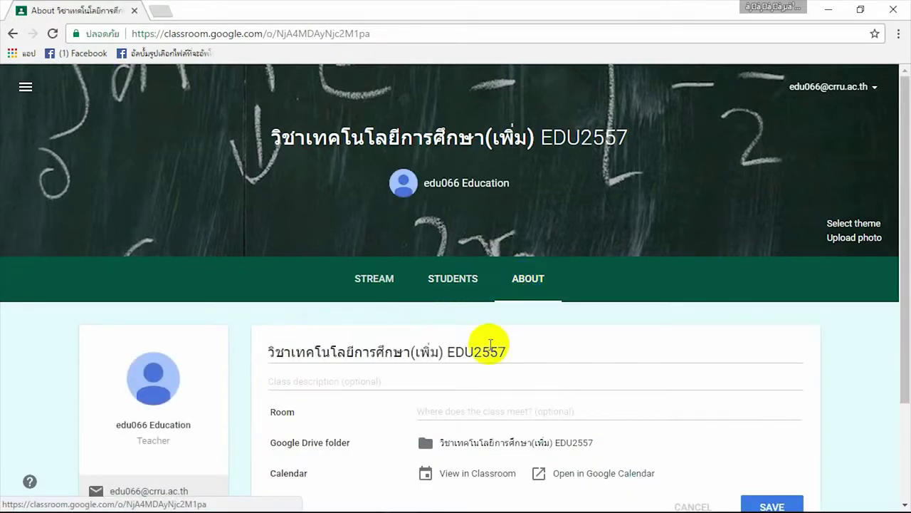
scroll(489, 348, "down", 2)
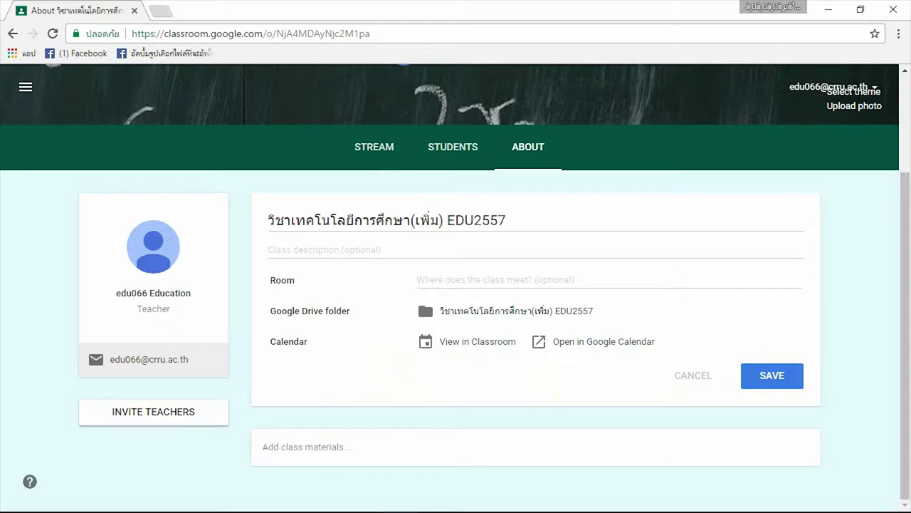
Step: Return to the class stream and turn on the display of deleted items
left_click(390, 151)
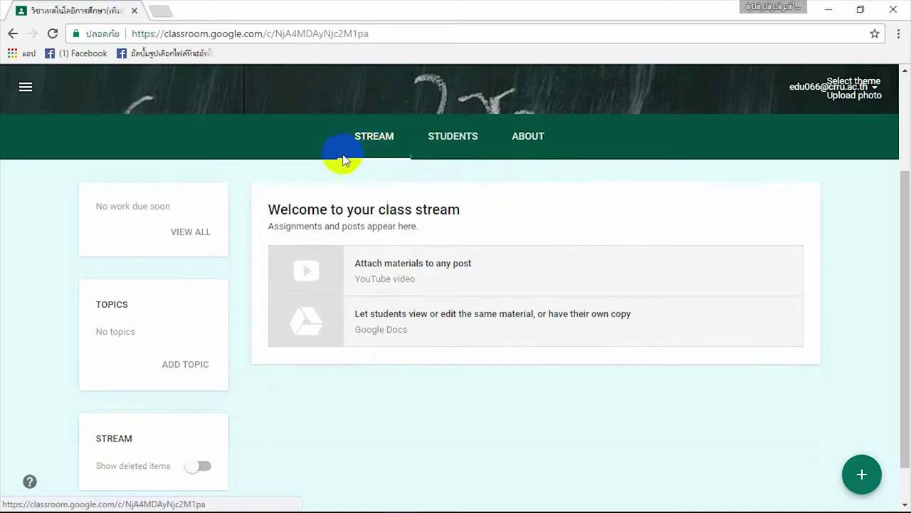
scroll(198, 226, "up", 3)
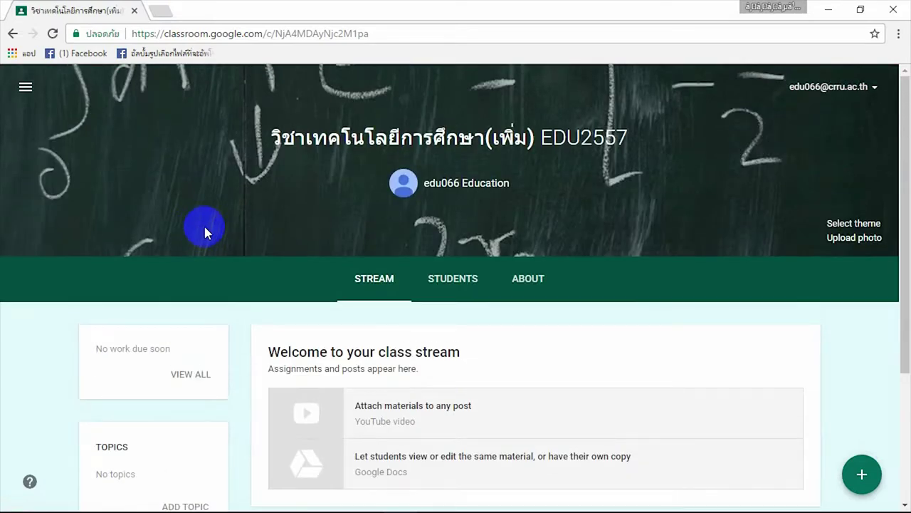
scroll(388, 456, "down", 3)
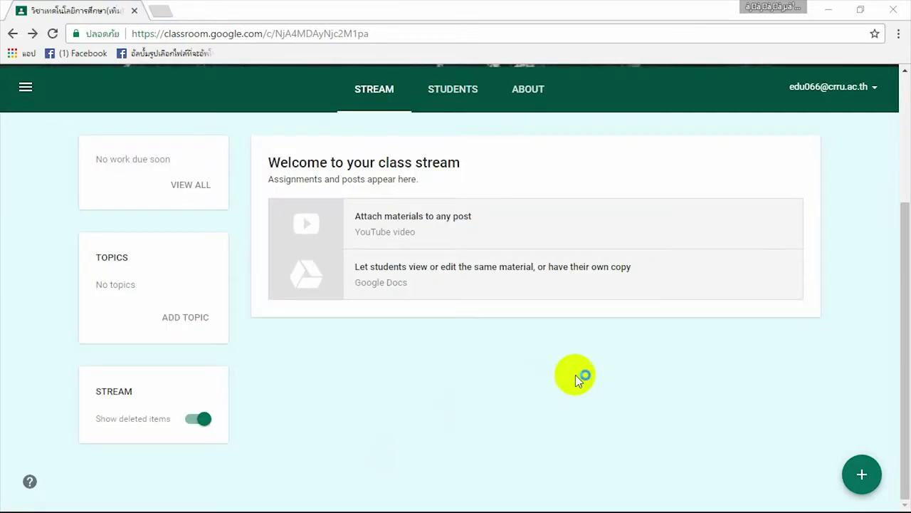
scroll(551, 373, "up", 2)
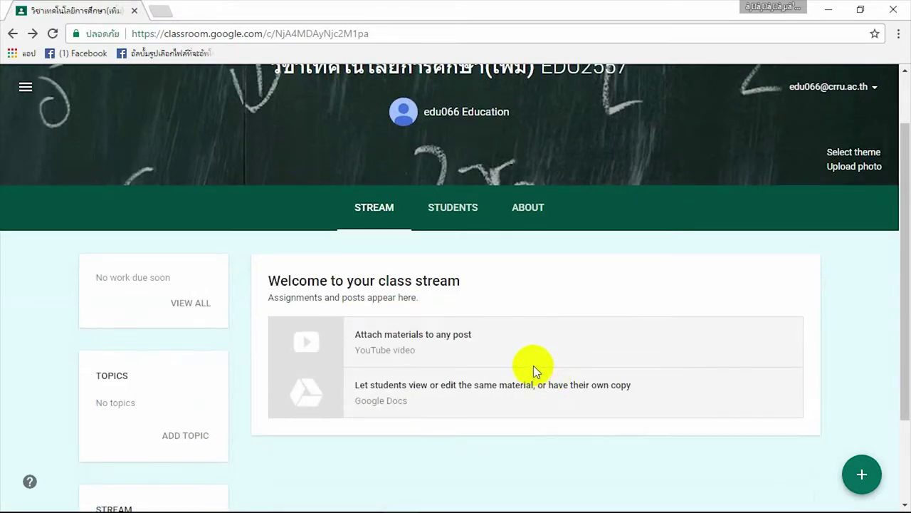
scroll(534, 370, "down", 2)
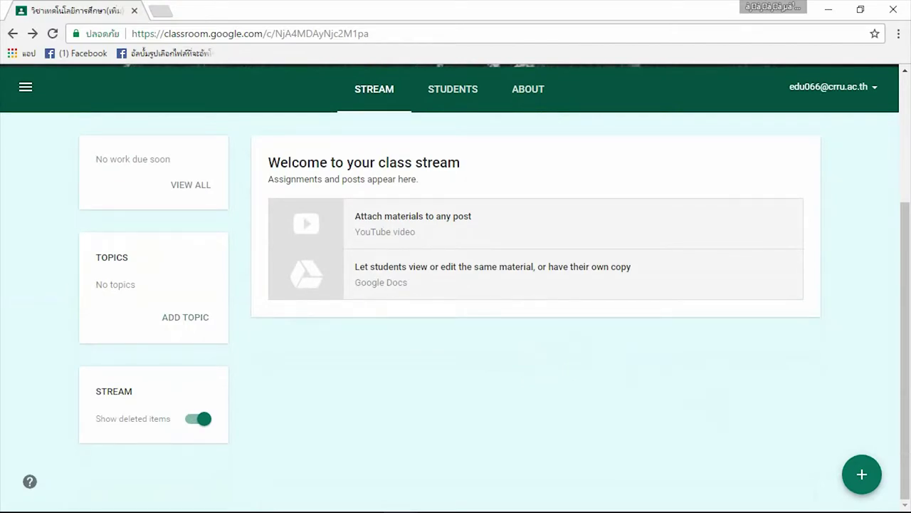
Step: Start a new assignment for all students of the class with the title บทความเทคโนโลยีการศึกษา
mouse_move(862, 474)
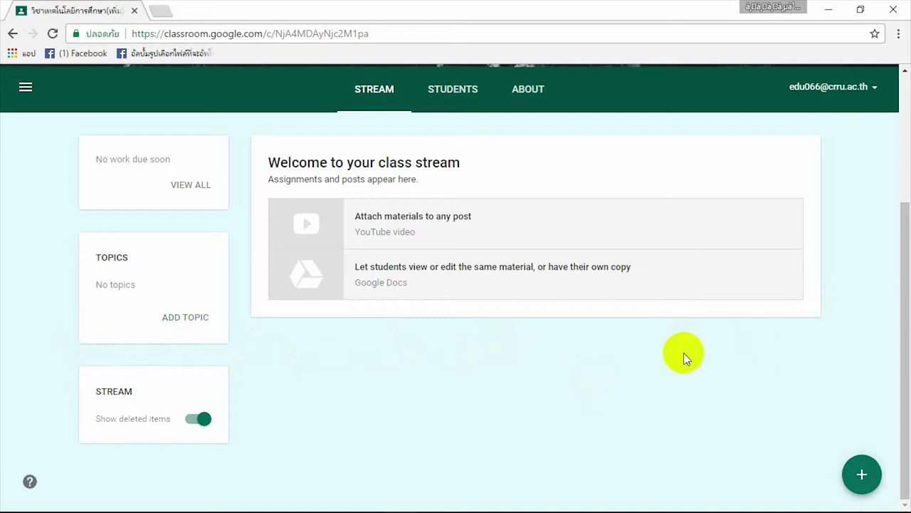
mouse_move(858, 473)
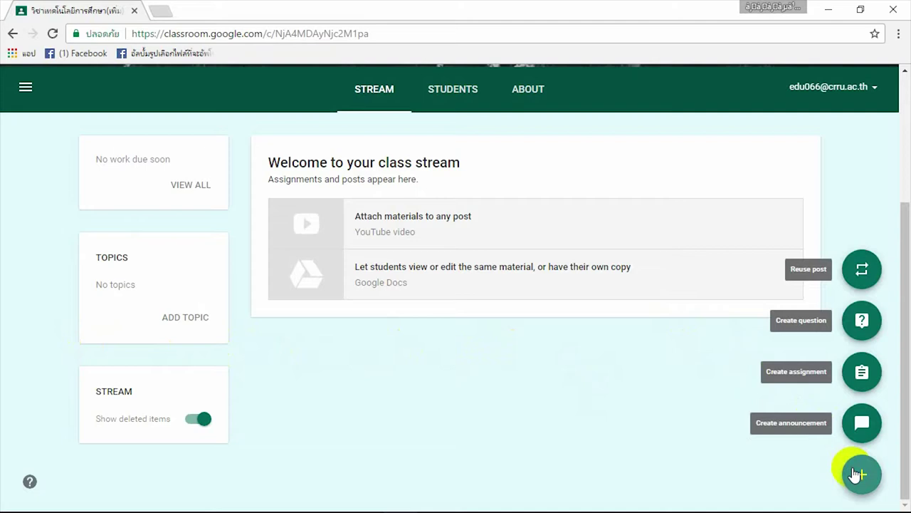
left_click(849, 424)
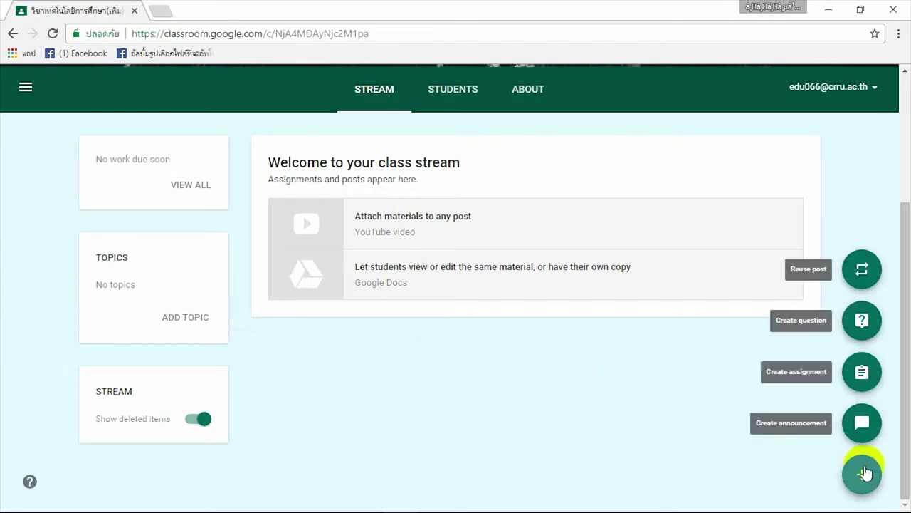
left_click(861, 372)
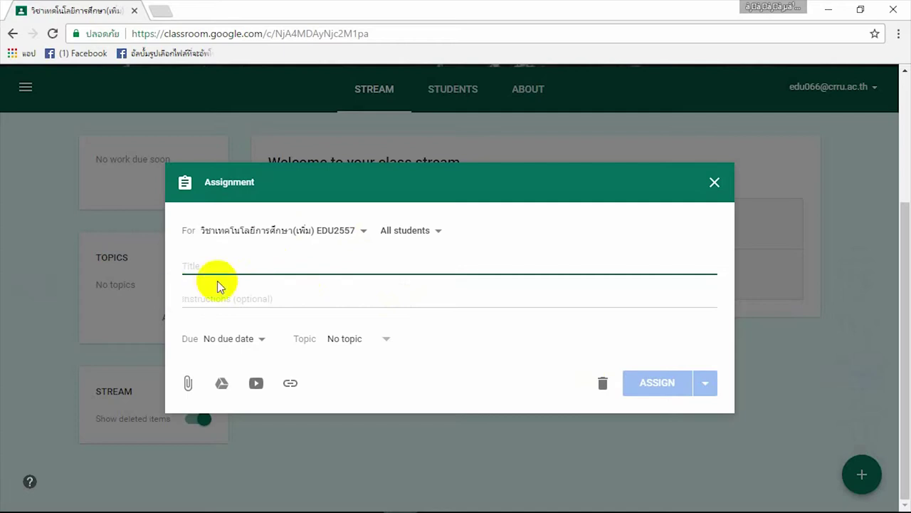
type("บ")
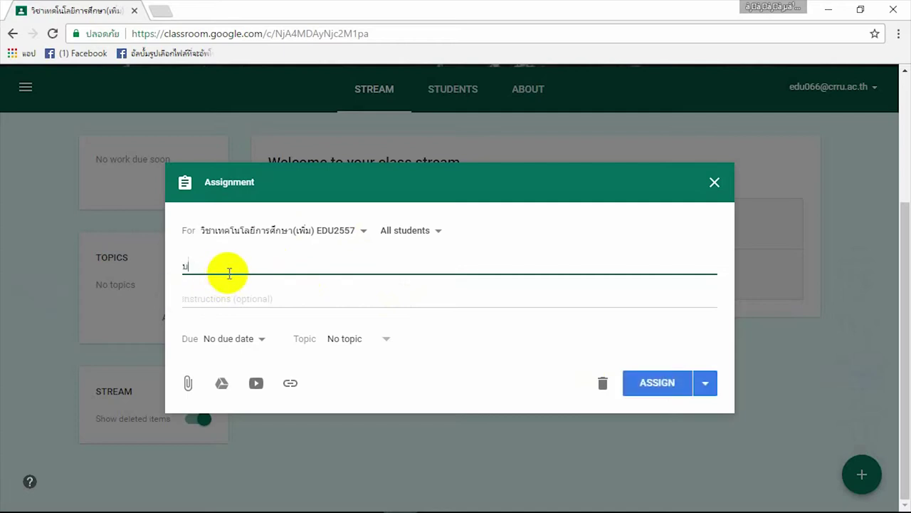
type("ทความเทคโ")
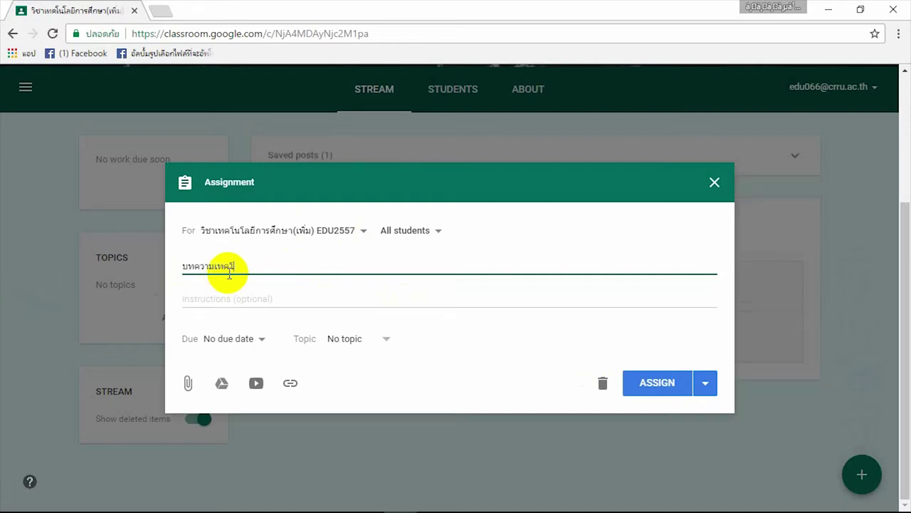
type("นโลยีการศึกษา")
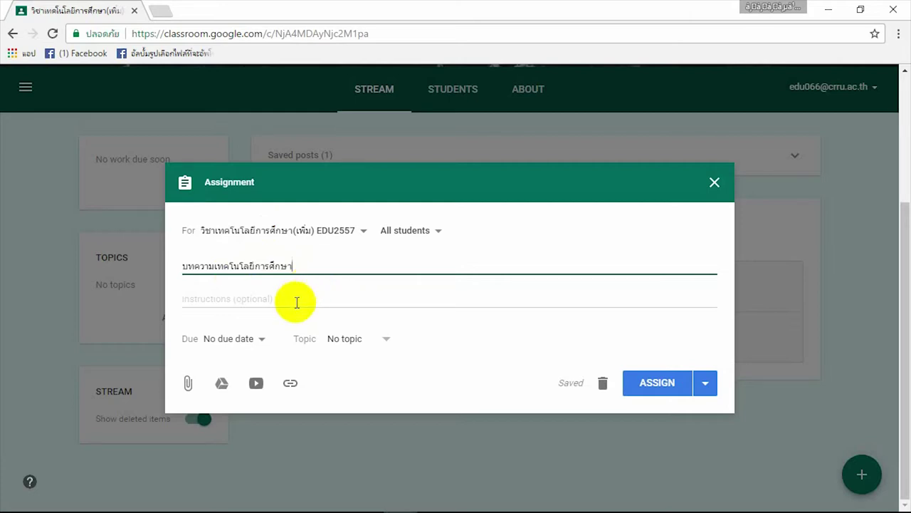
Step: Set the assignment's due date to Apr 5, 2017
left_click(264, 336)
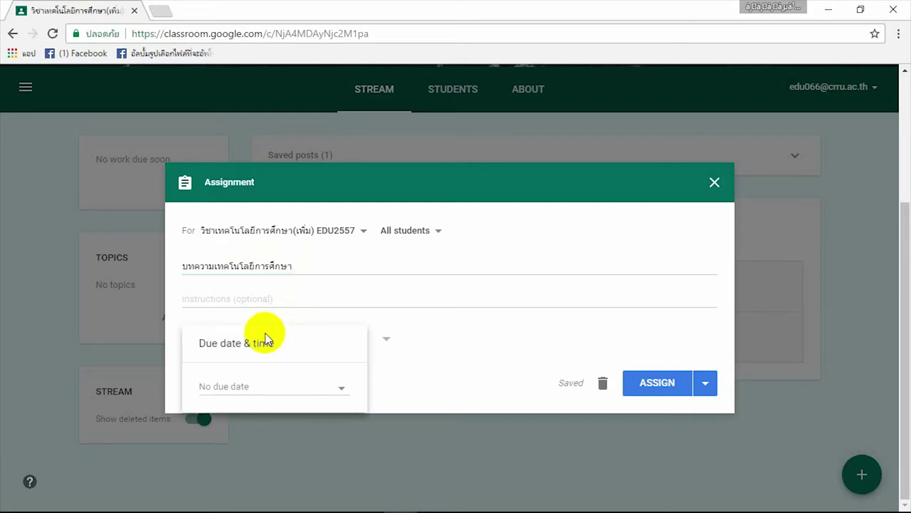
left_click(335, 386)
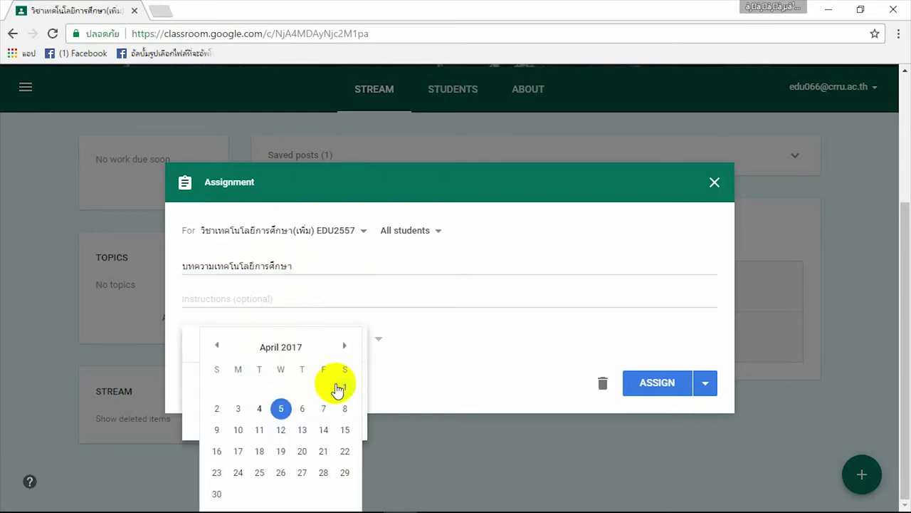
left_click(275, 410)
left_click(353, 291)
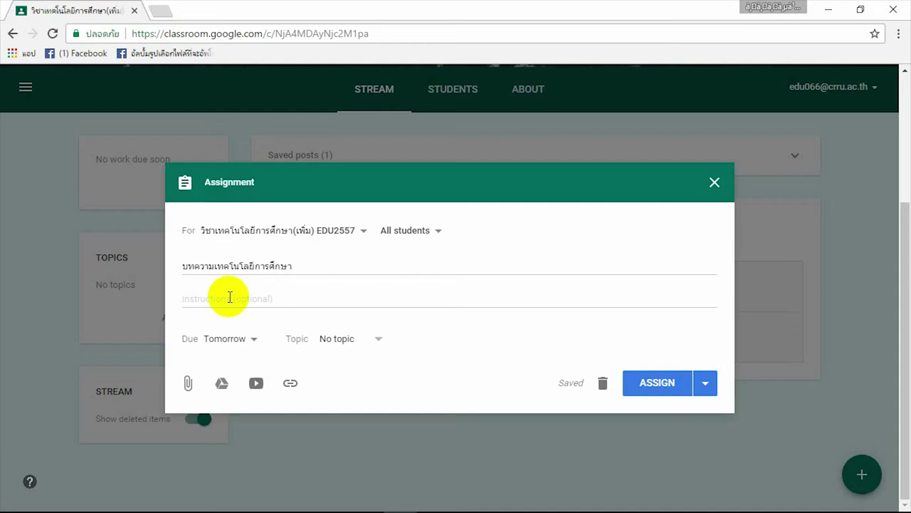
Step: Set the assignment's due time to 11:59 PM and its due date to Apr 21, 2017
left_click(249, 339)
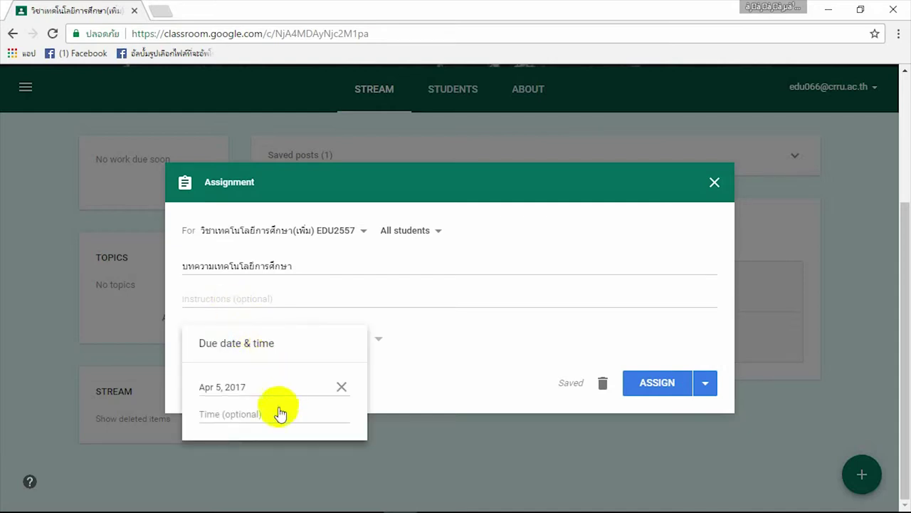
left_click(247, 417)
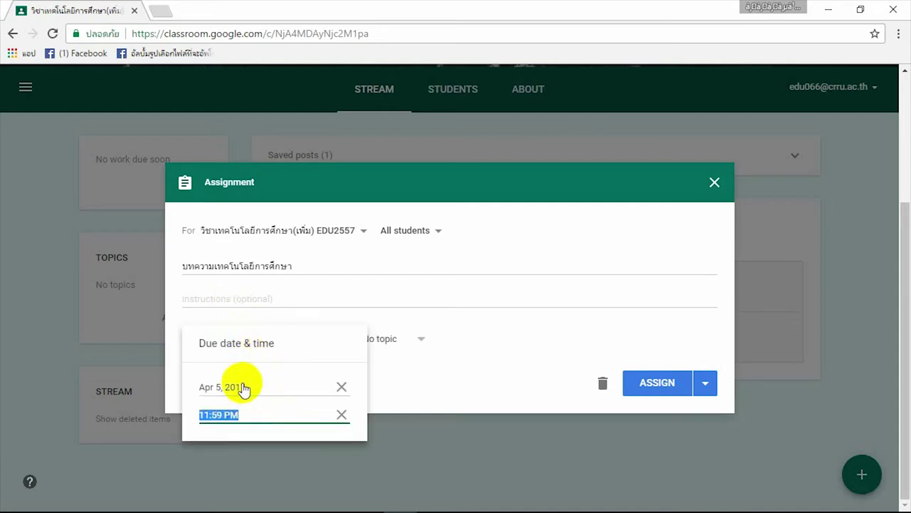
left_click(238, 385)
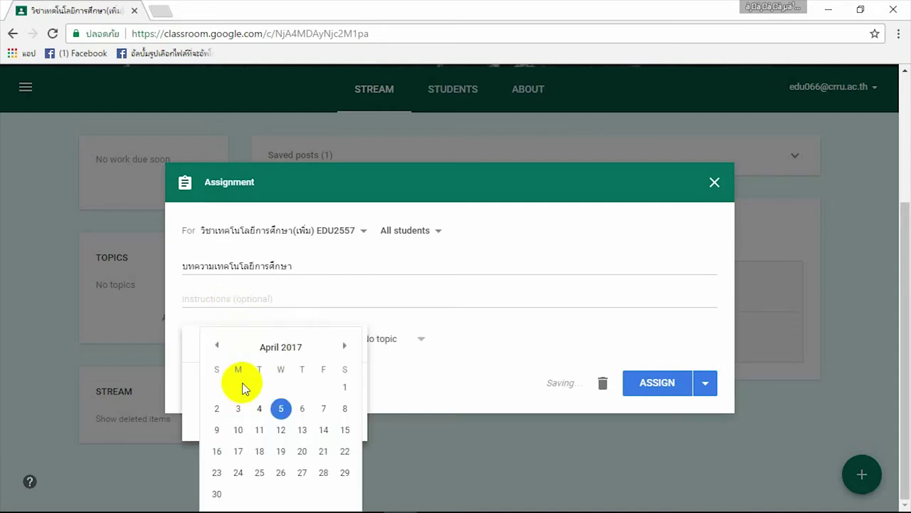
left_click(323, 450)
left_click(404, 365)
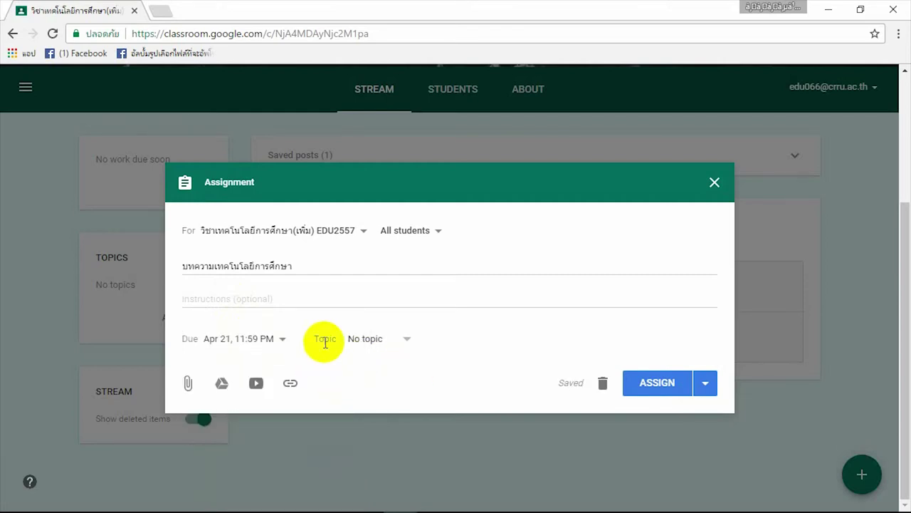
left_click(403, 342)
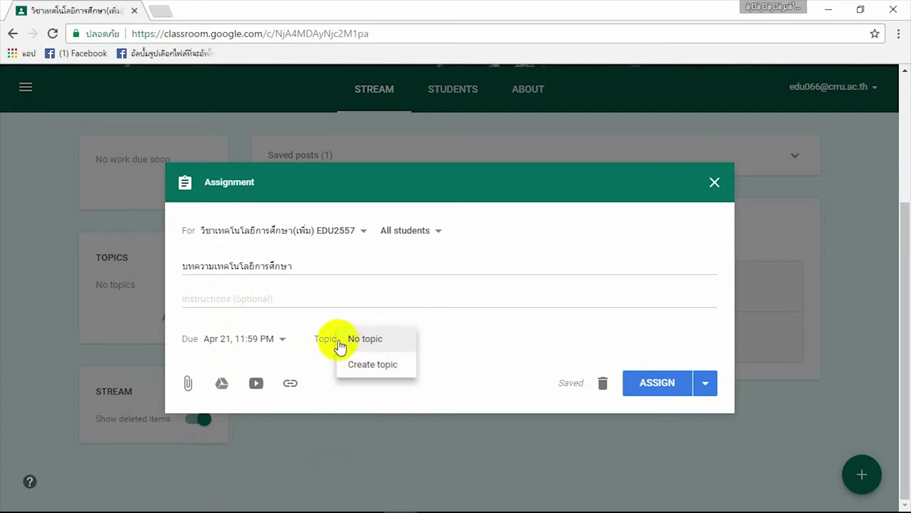
left_click(336, 344)
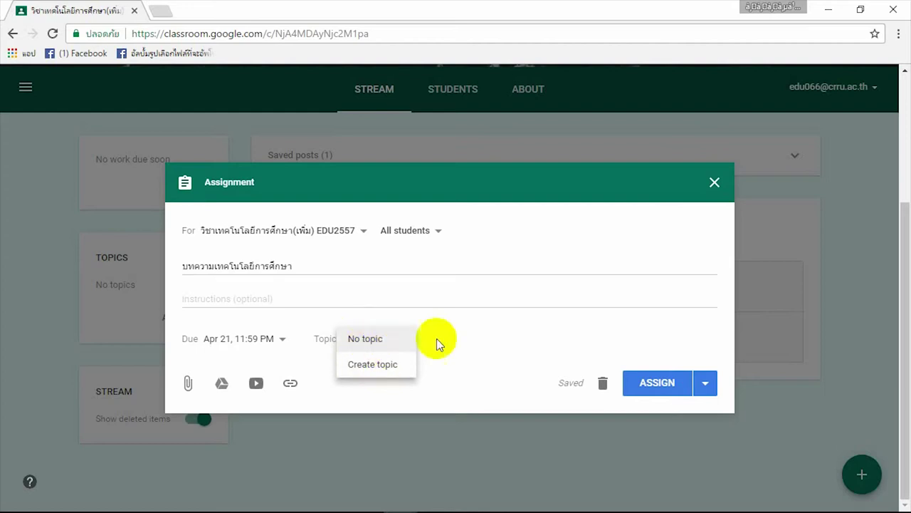
left_click(460, 333)
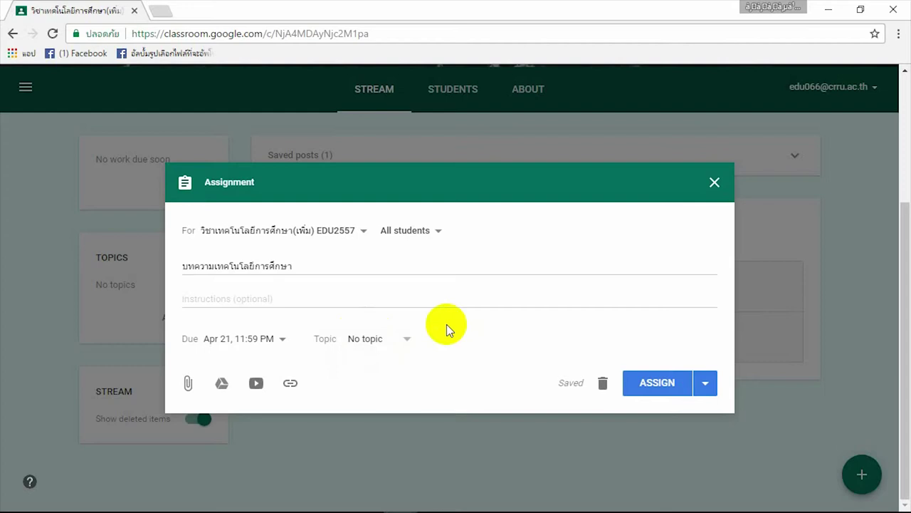
Step: Enter the instructions ให้นักศึกษาเขียนบทความเทคโนโลยีการศึกษาในปัจจุบัน พร้อมเหตุผลประกอบ and post the assignment to the class
left_click(485, 297)
type("ให้นักศึกษาเขียนบทความเทคโนโลยีการศึกษาในปัจจุบัน พร้อมเหตุผลประกอบ")
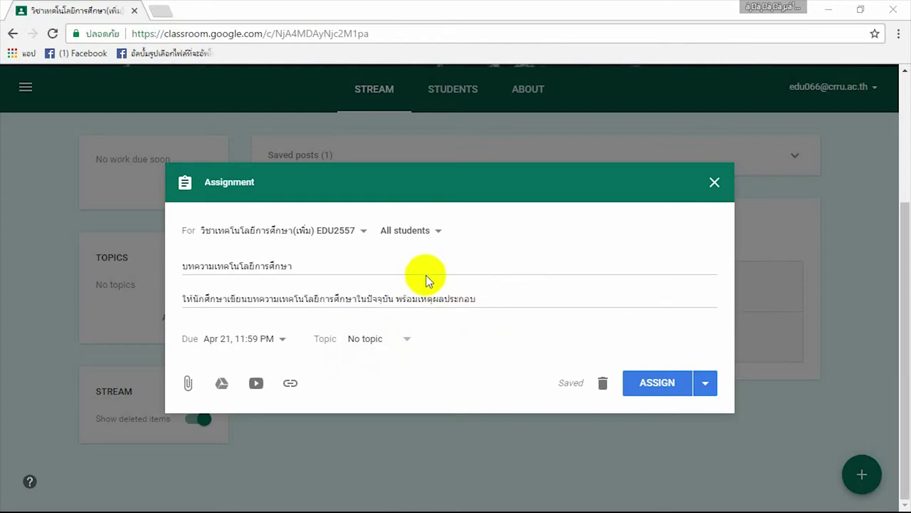
left_click(651, 385)
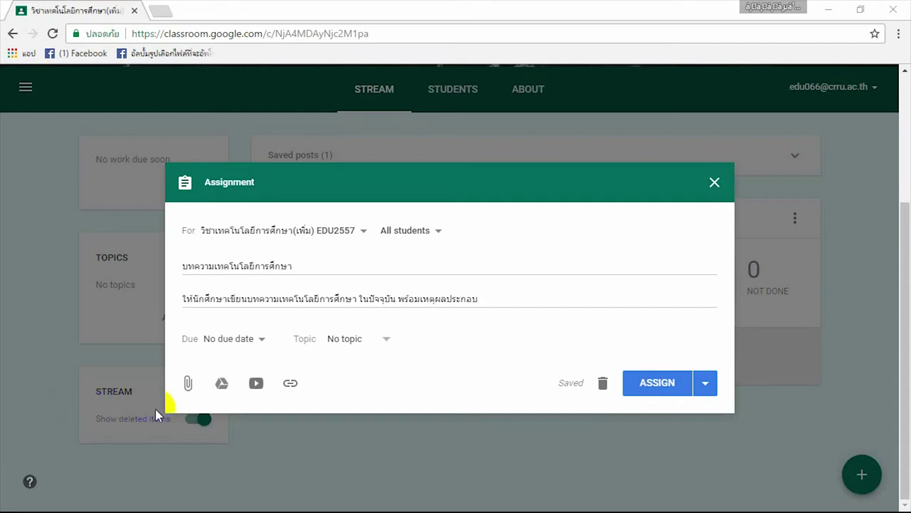
Step: Choose the image _MG_0021.jpg from the computer as a file to upload to the assignment
left_click(190, 385)
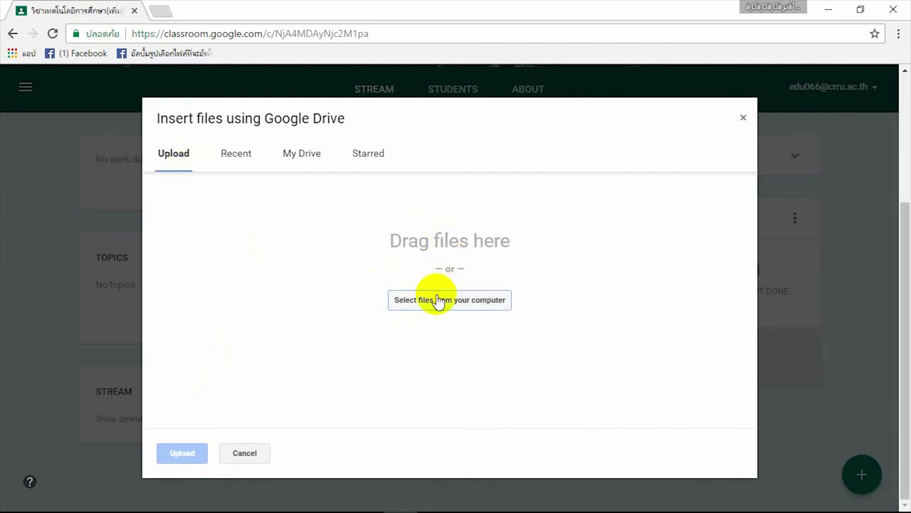
left_click(436, 300)
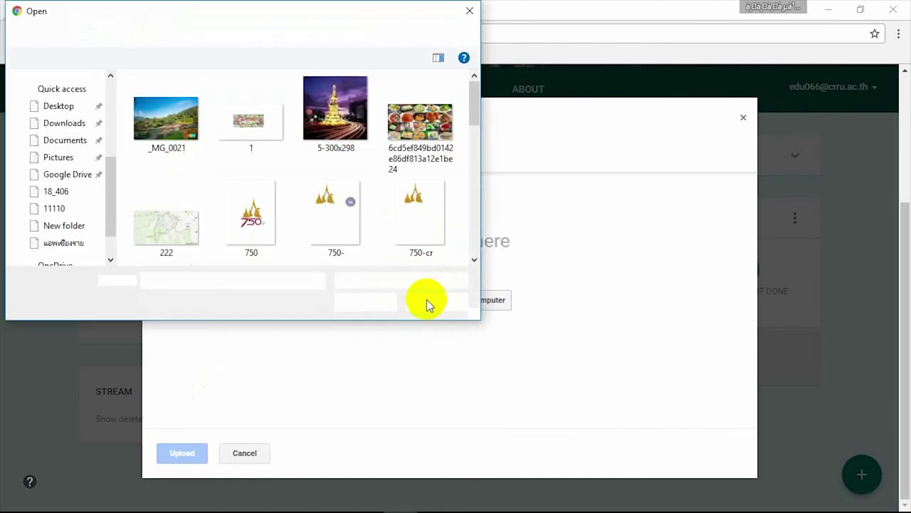
left_click(365, 146)
left_click(192, 122)
left_click(370, 302)
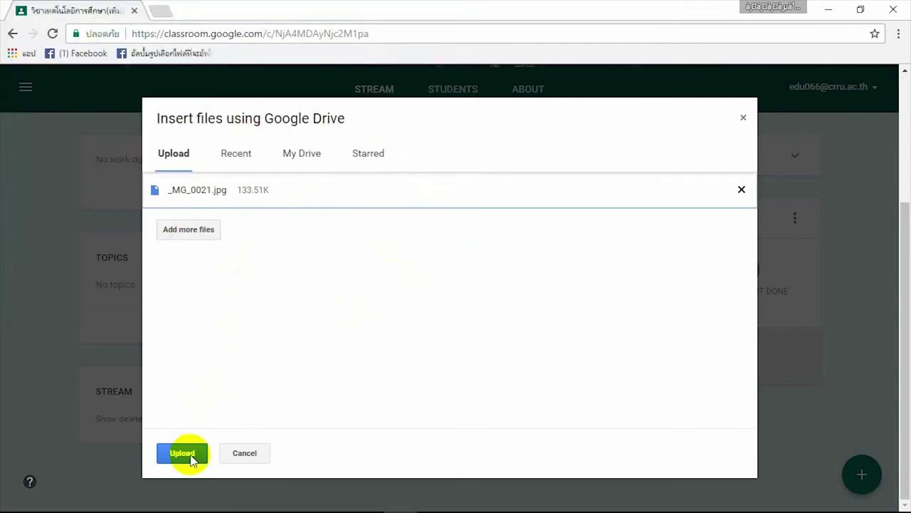
Step: Try to attach the Getting started PDF from My Drive to the assignment, and close the file picker
left_click(302, 156)
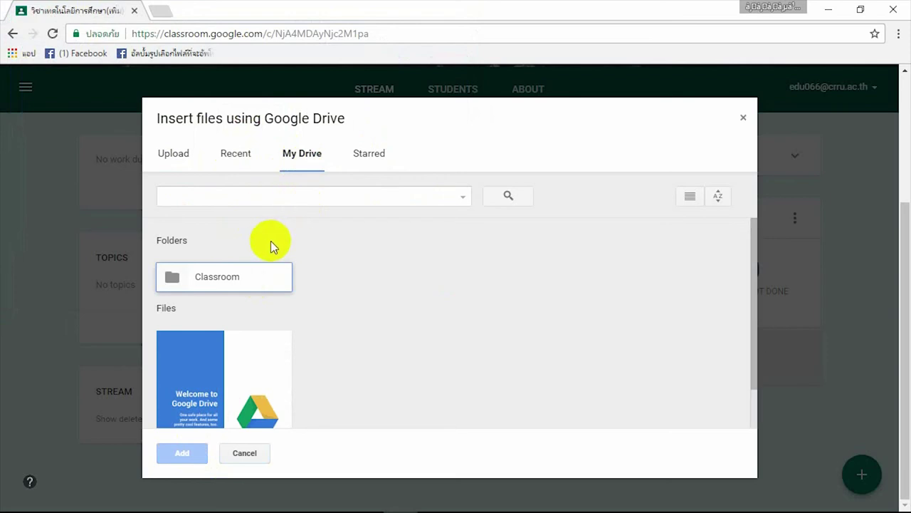
left_click(225, 384)
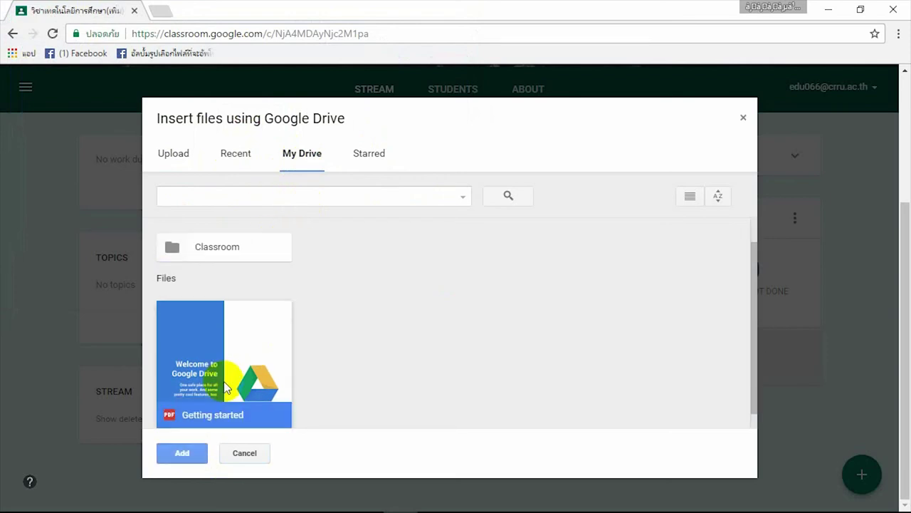
left_click(182, 453)
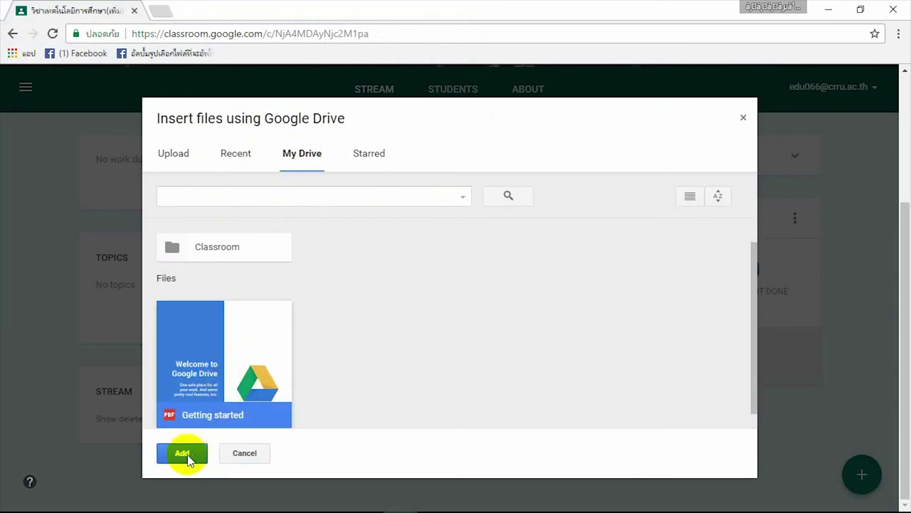
left_click(366, 294)
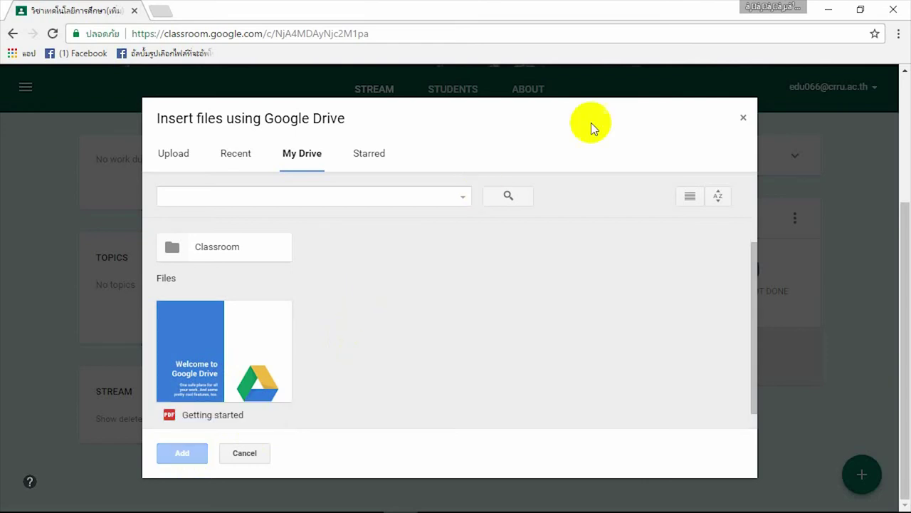
left_click(743, 120)
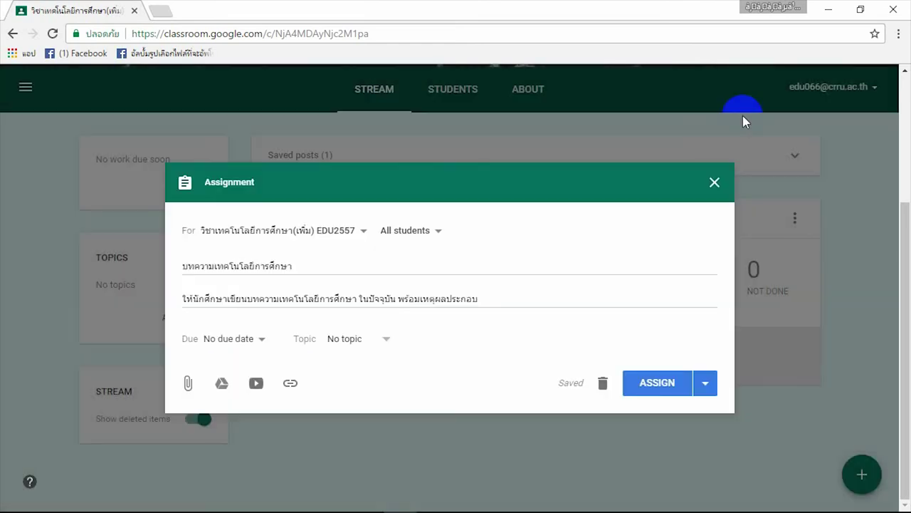
Step: Examine the options for attaching a YouTube video by search or URL and for adding a web link to the assignment
left_click(255, 381)
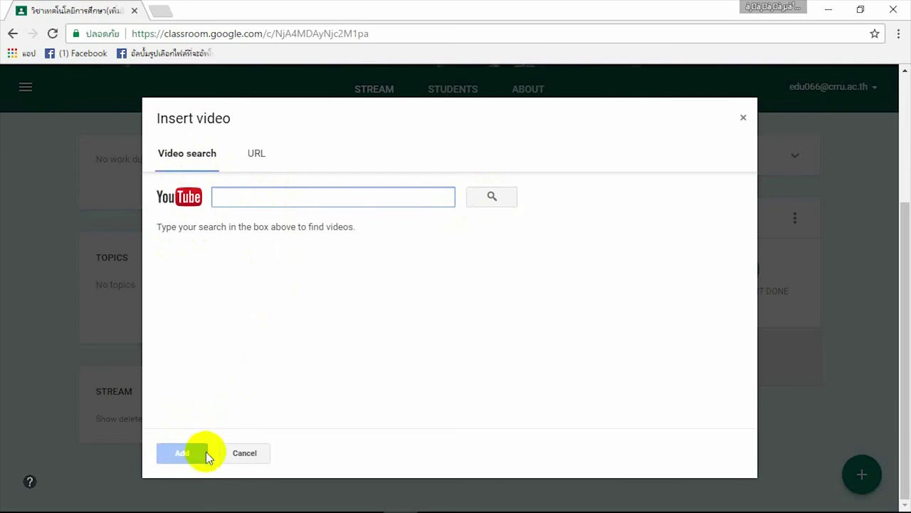
left_click(247, 454)
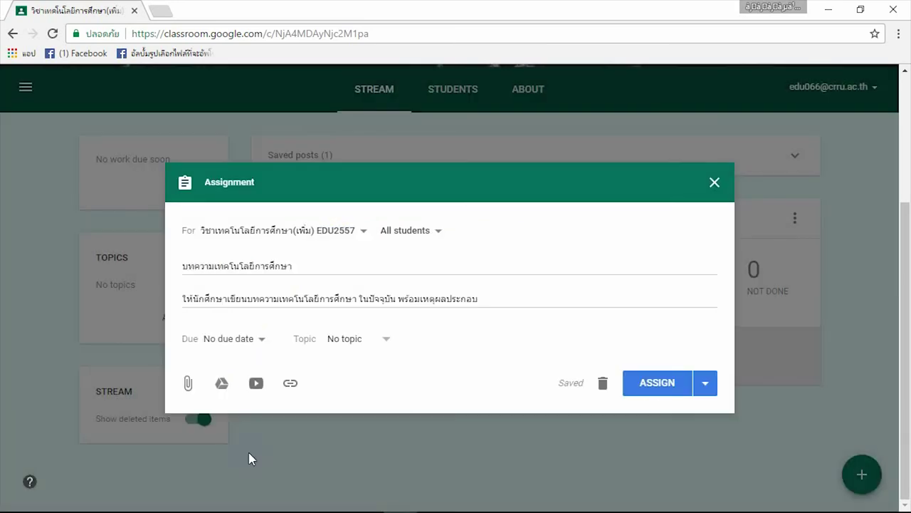
left_click(256, 385)
left_click(262, 166)
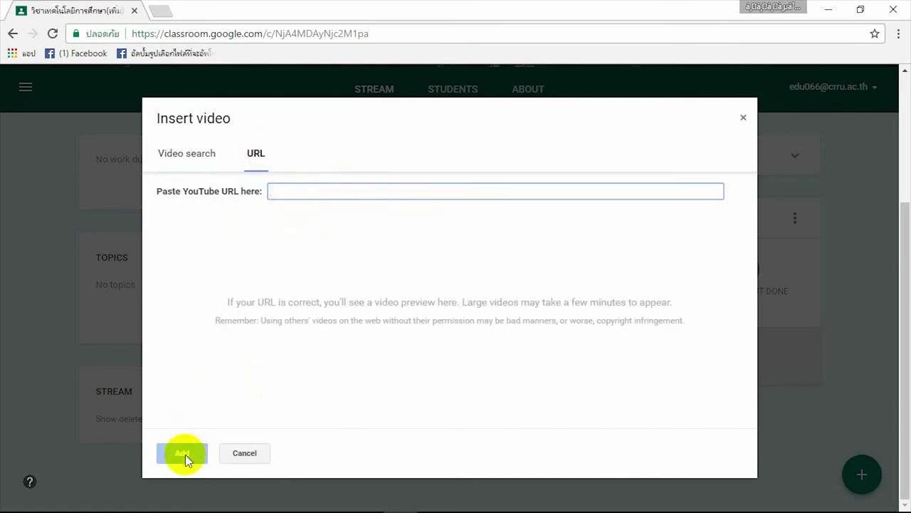
left_click(232, 453)
left_click(290, 383)
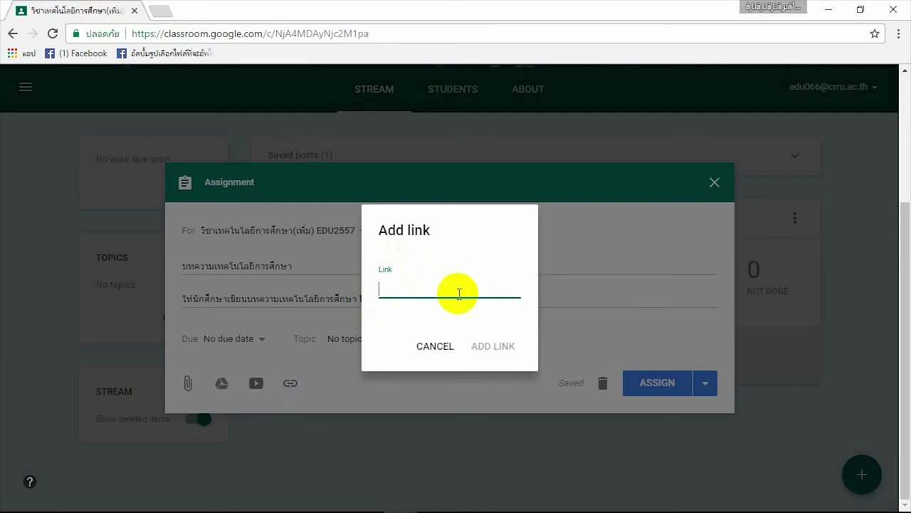
left_click(496, 347)
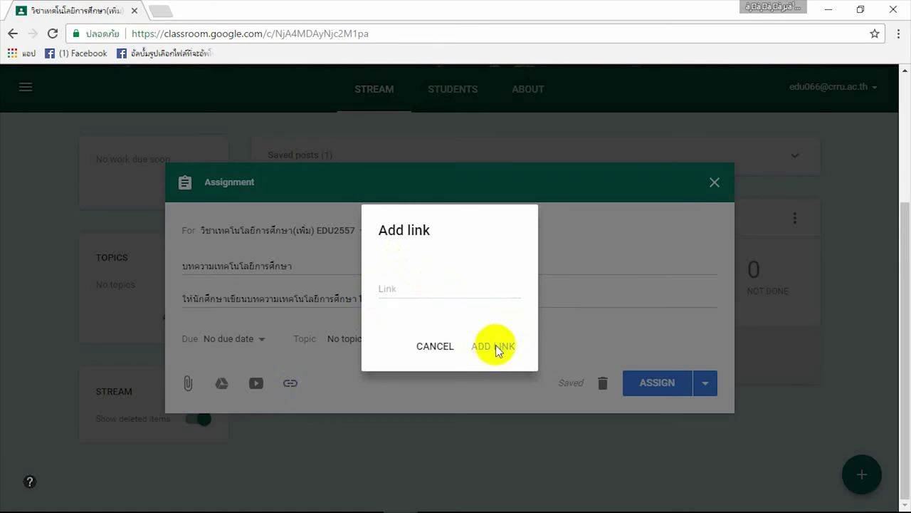
left_click(474, 388)
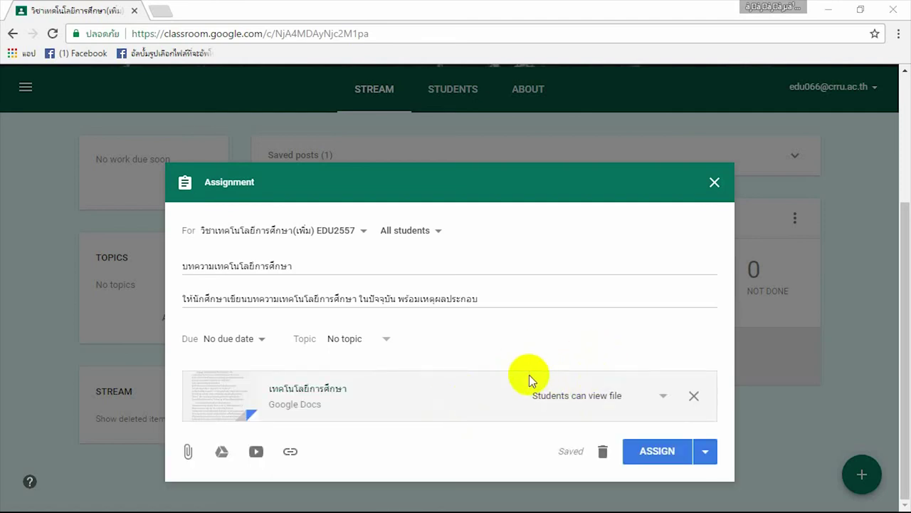
Step: Set the access of the attached Google Docs file เทคโนโลยีการศึกษา to Students can edit file
left_click(661, 395)
left_click(600, 397)
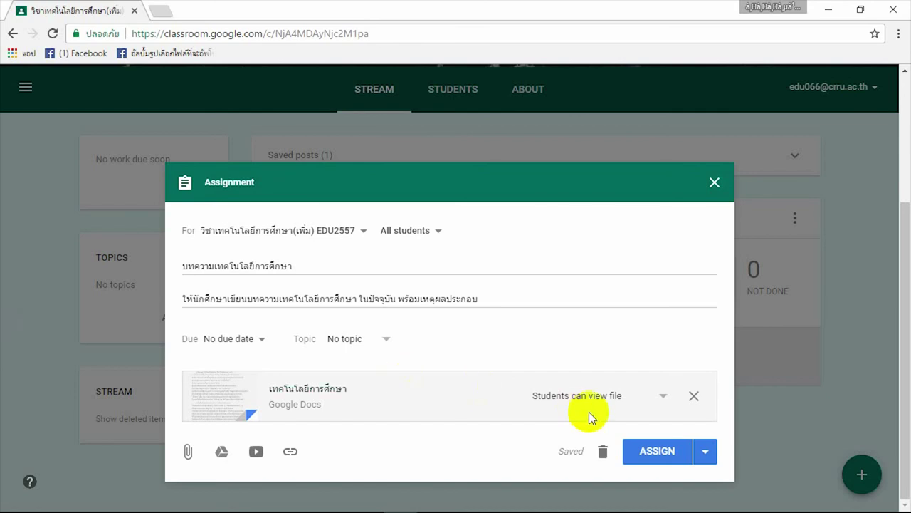
left_click(660, 397)
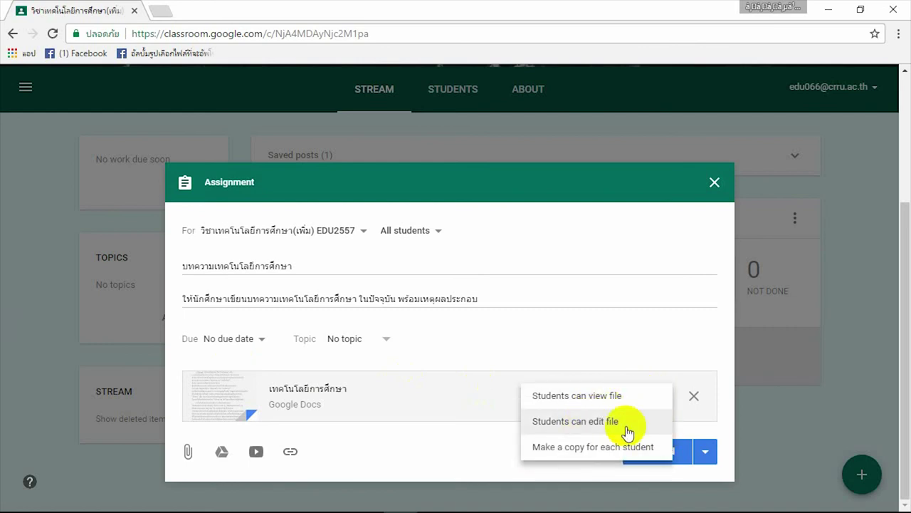
left_click(597, 425)
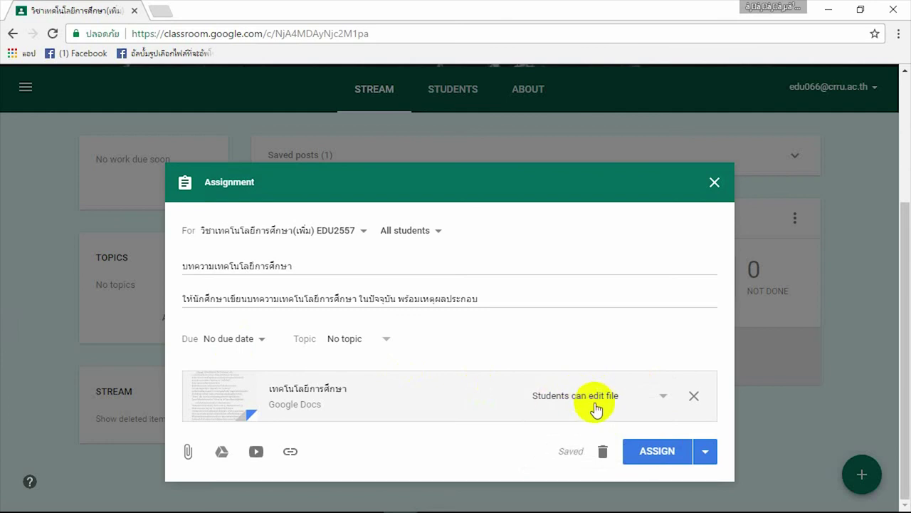
Step: Switch the attached document's access to Make a copy for each student and back to Students can edit file
left_click(662, 396)
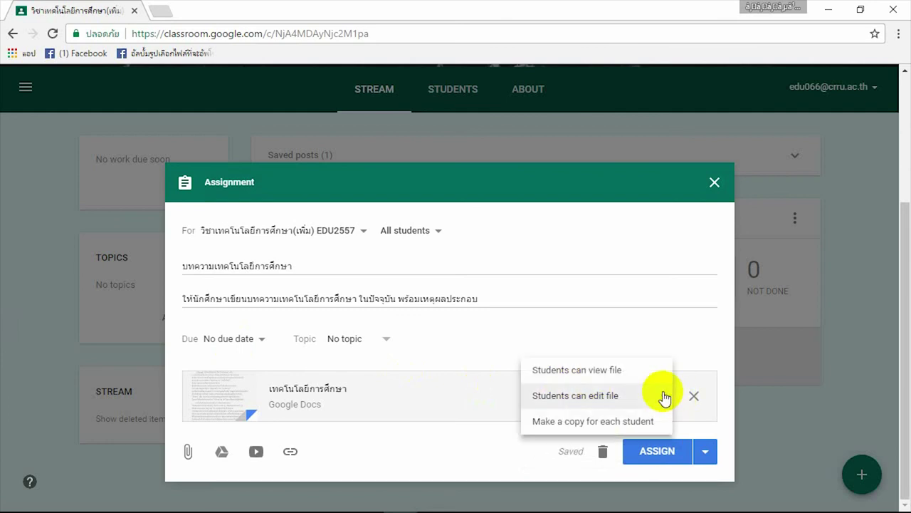
left_click(617, 422)
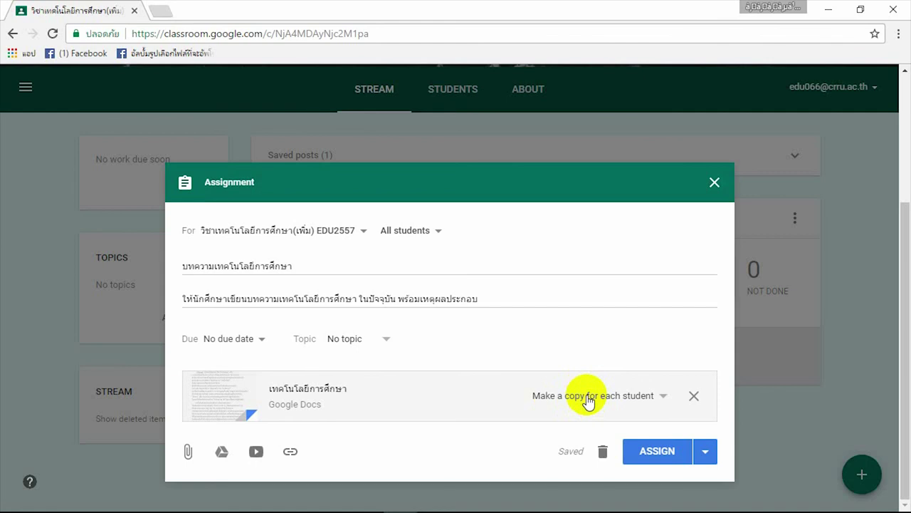
left_click(655, 398)
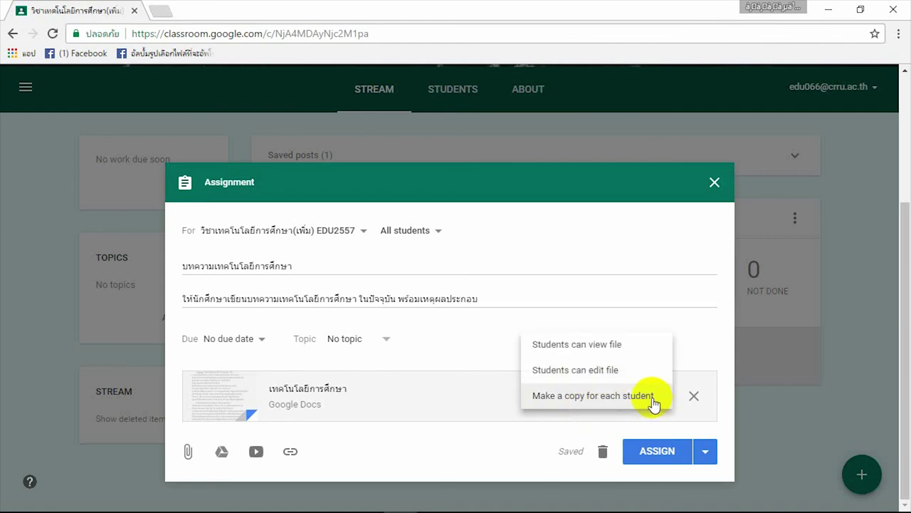
left_click(606, 370)
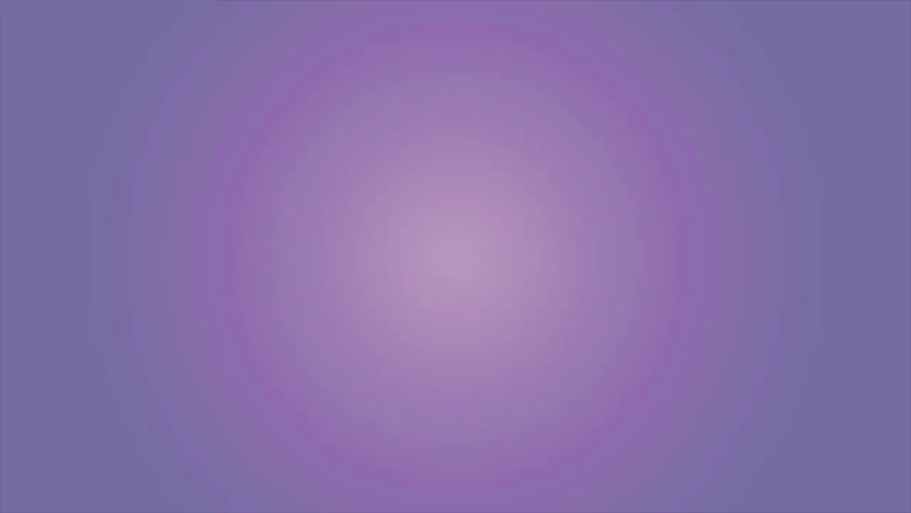